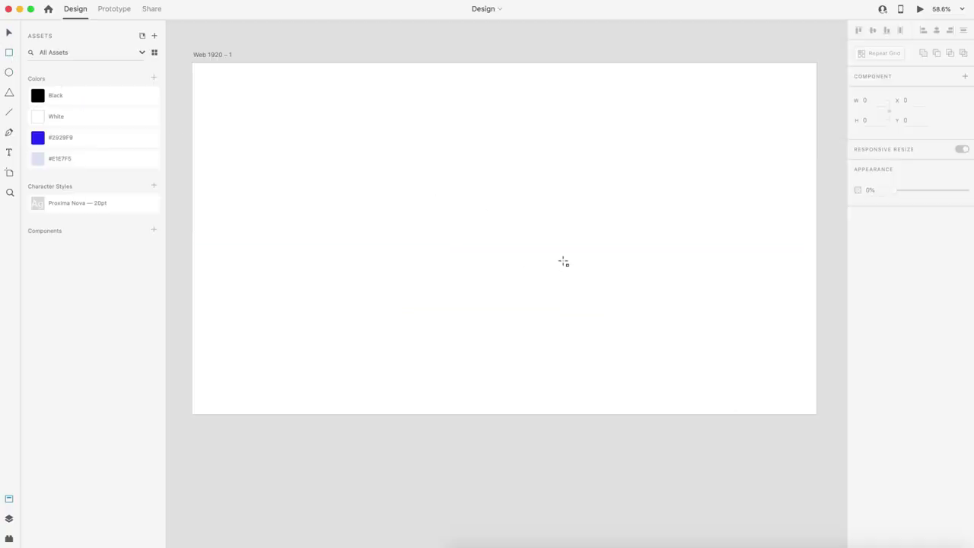
Draw a 250×64 rectangle and centre it on the artboard both vertically and horizontally
left_click_drag(461, 198, 554, 226)
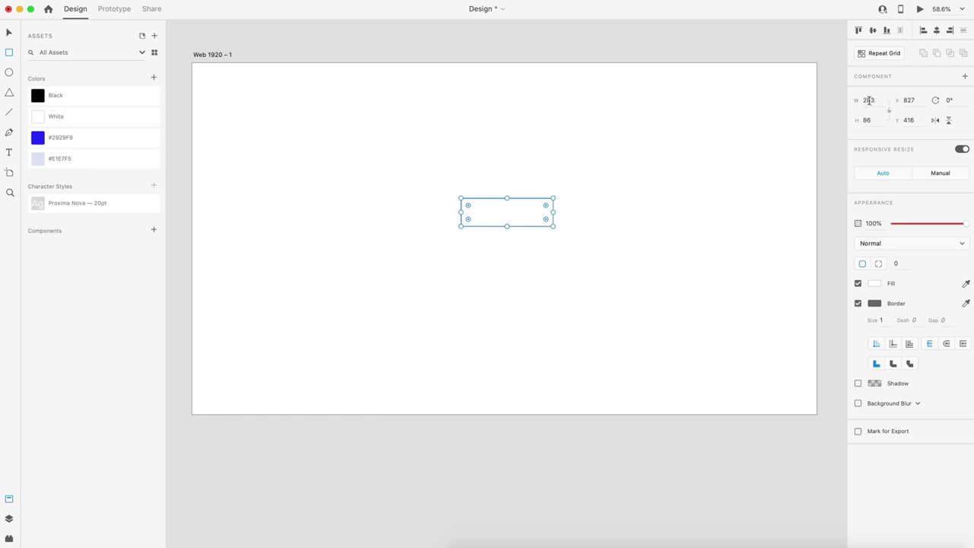
left_click(875, 100)
type("250")
key("Tab")
type("64")
key("Return")
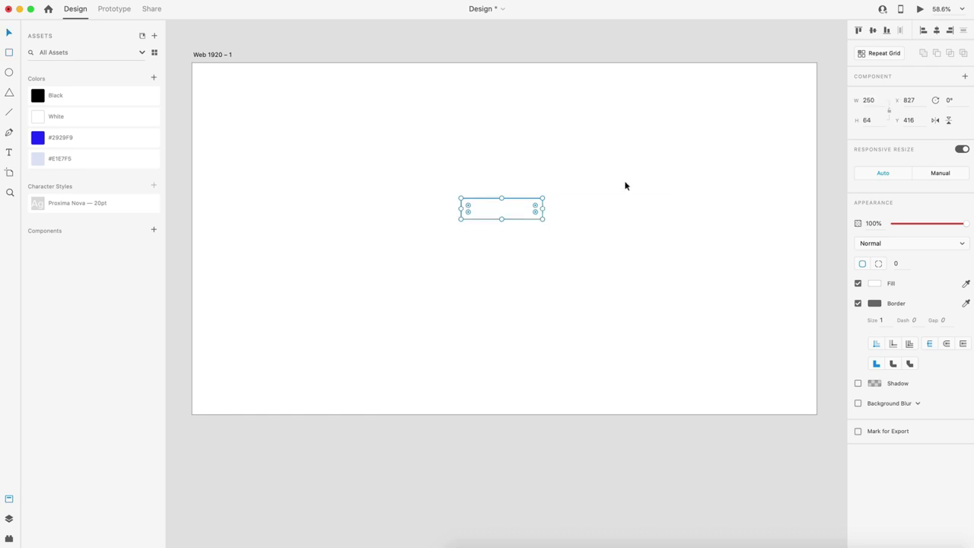
left_click(873, 30)
left_click(936, 32)
Round the corners to 32 into a pill, fill it #2929F9 blue, and remove the border
scroll(503, 247, "up", 10)
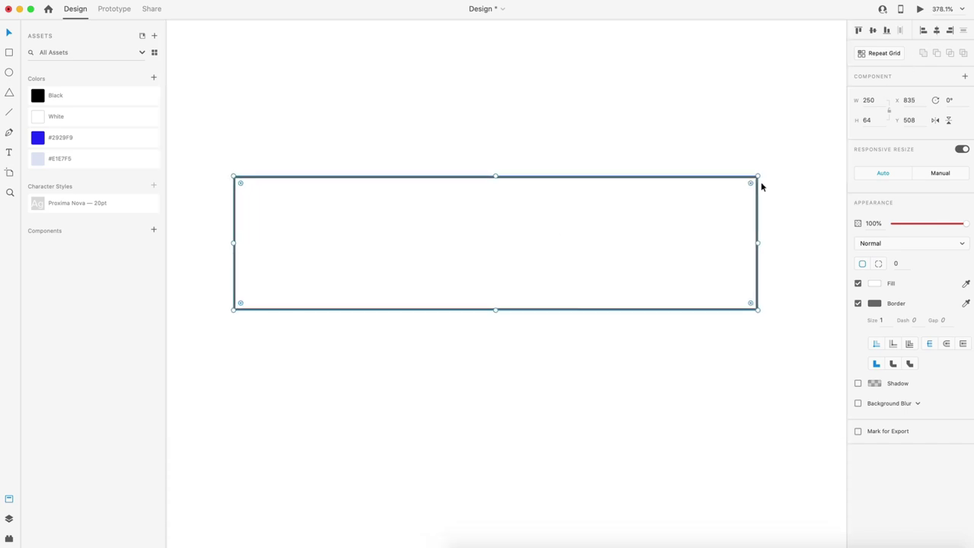
left_click_drag(750, 184, 685, 222)
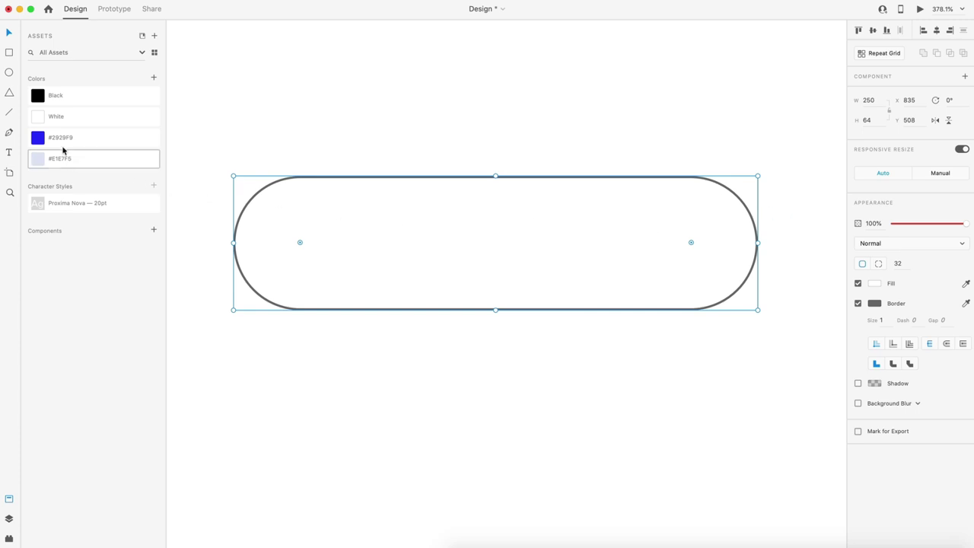
left_click(107, 140)
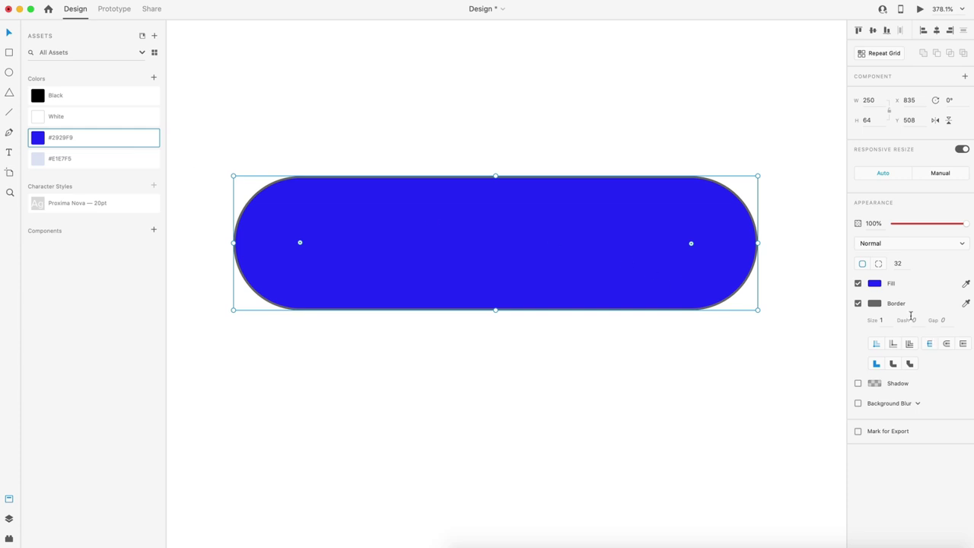
left_click(858, 303)
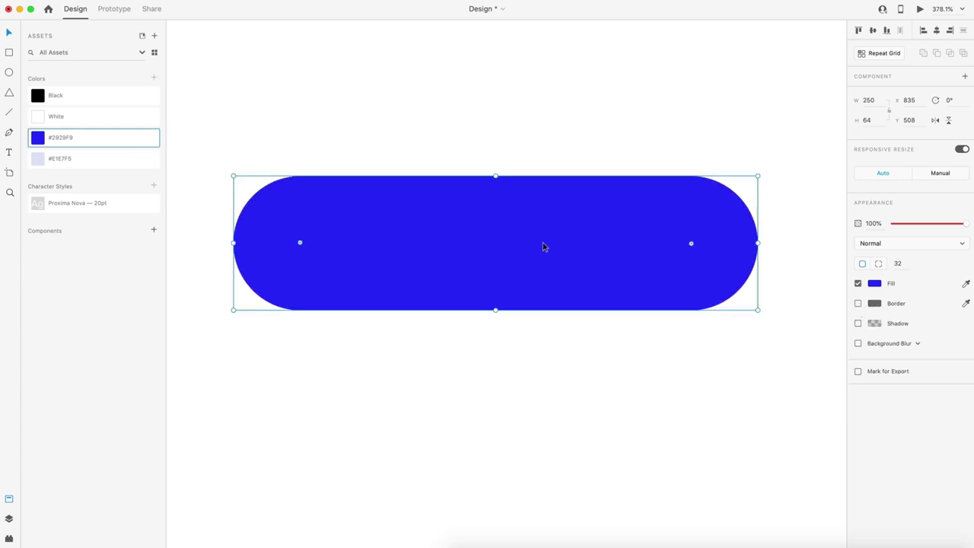
Add centre-aligned 'Contact Us' text on the blue pill
key("t")
left_click(493, 245)
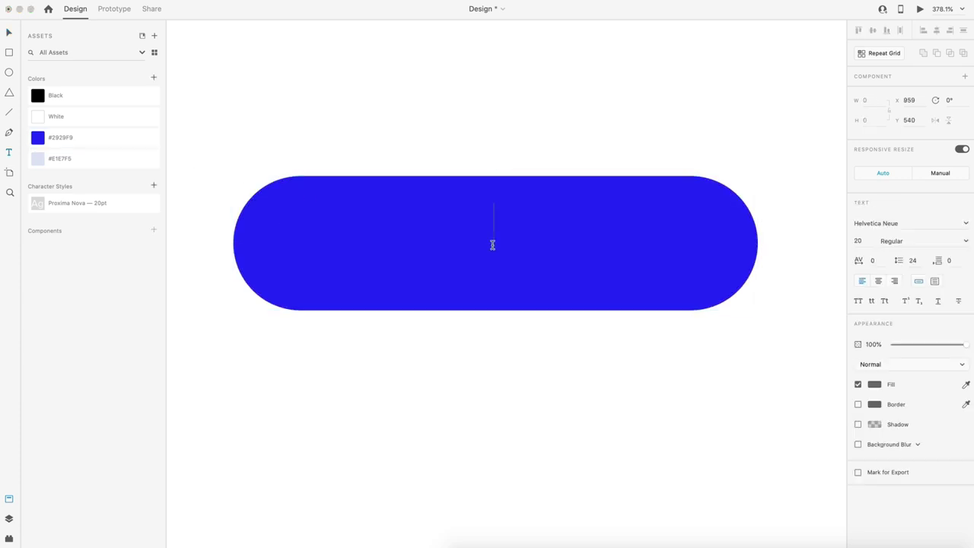
type("Contact Us")
key("Escape")
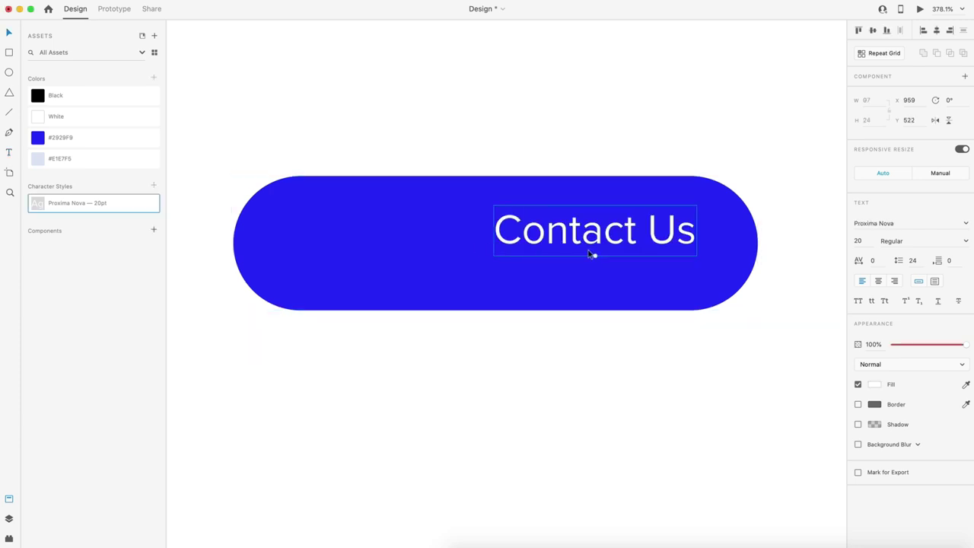
left_click(878, 281)
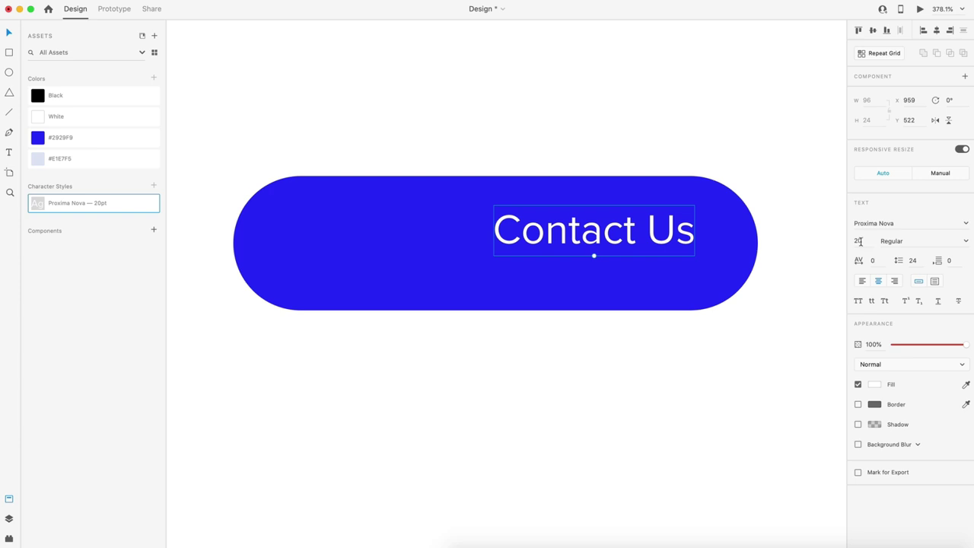
Centre the text on the pill and group both into one button
left_click_drag(624, 234, 542, 248)
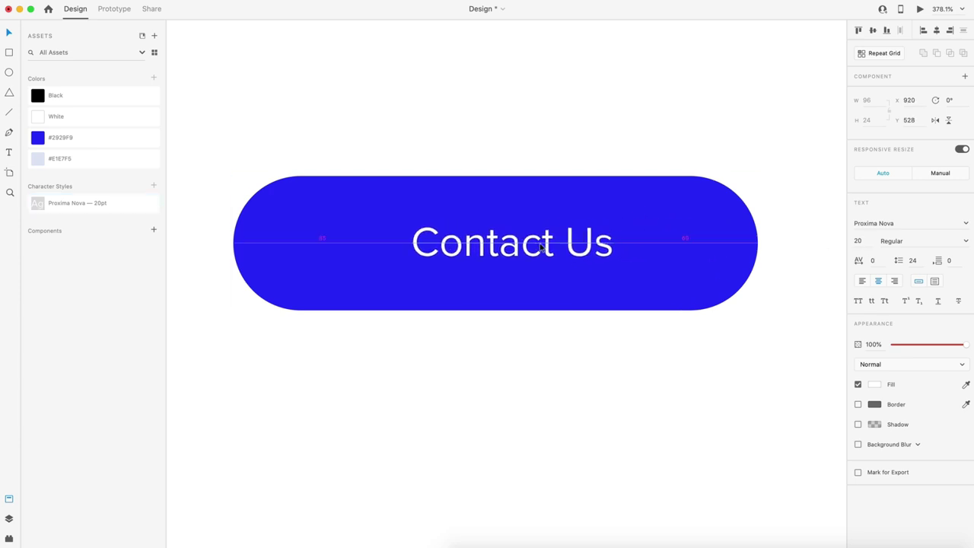
left_click(686, 217)
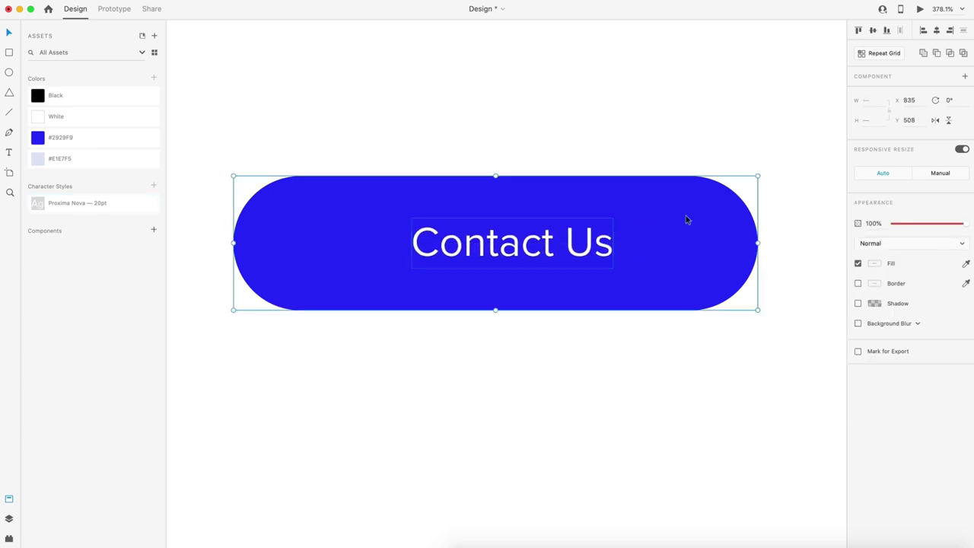
left_click(937, 30)
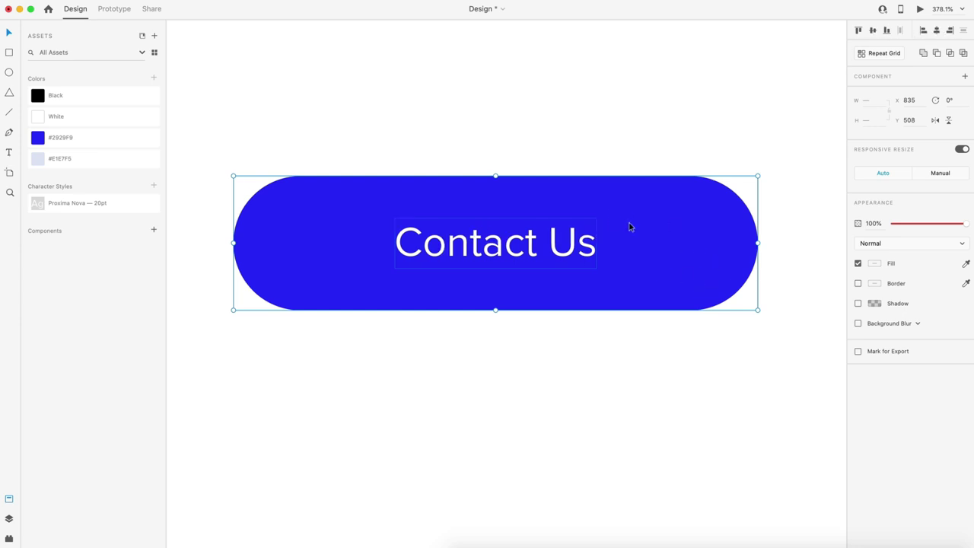
key("super+g")
Duplicate the button, move the copy above the original, and fill its pill #E1E7F5
key("super+y")
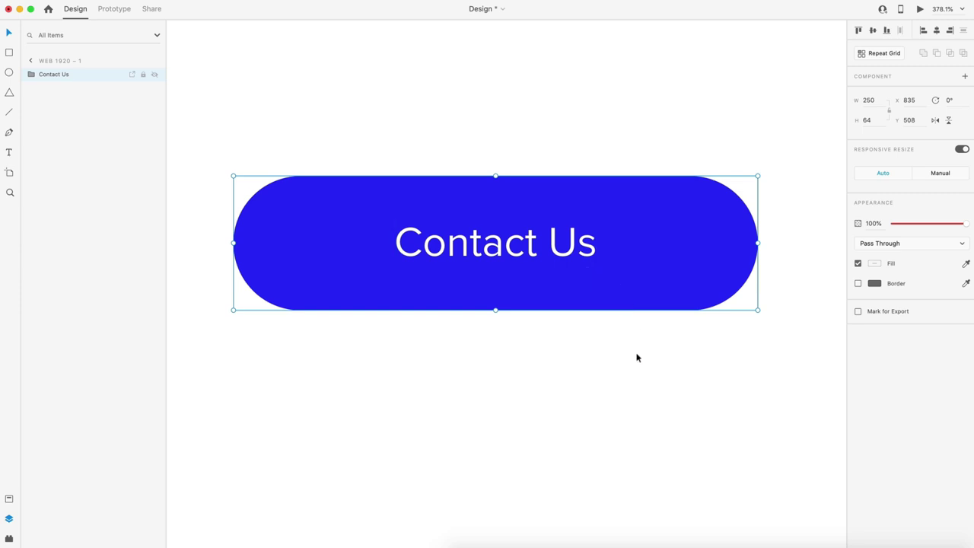
key("super+d")
left_click_drag(599, 298, 524, 104)
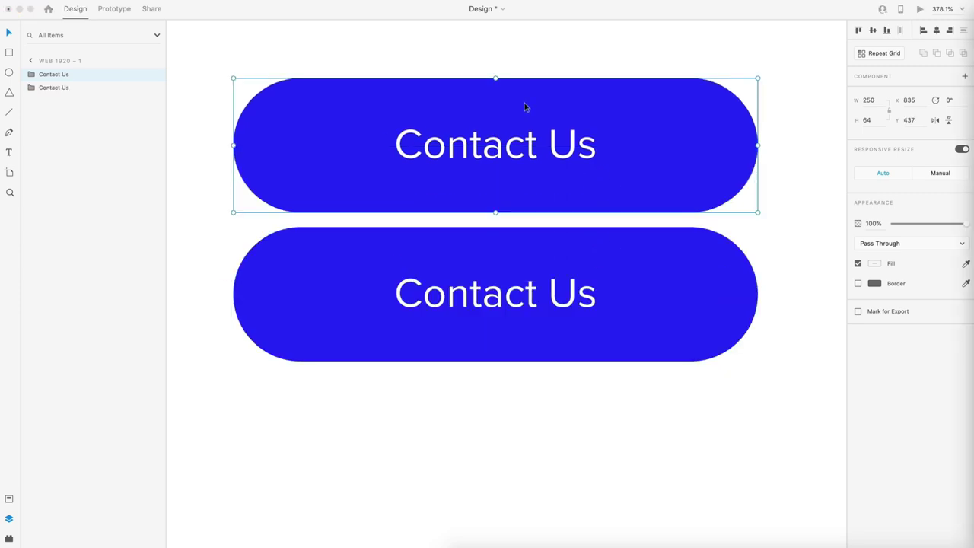
double_click(524, 104)
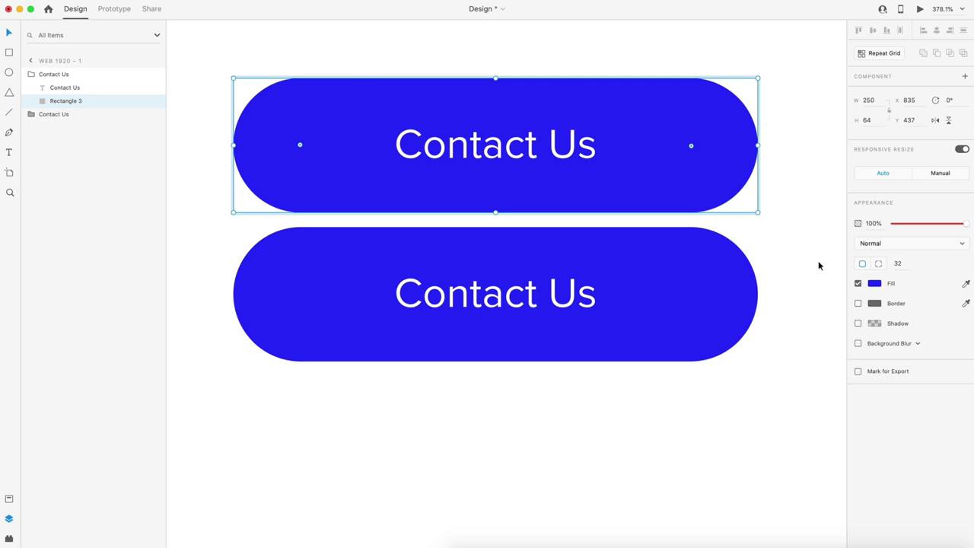
key("super+shift+y")
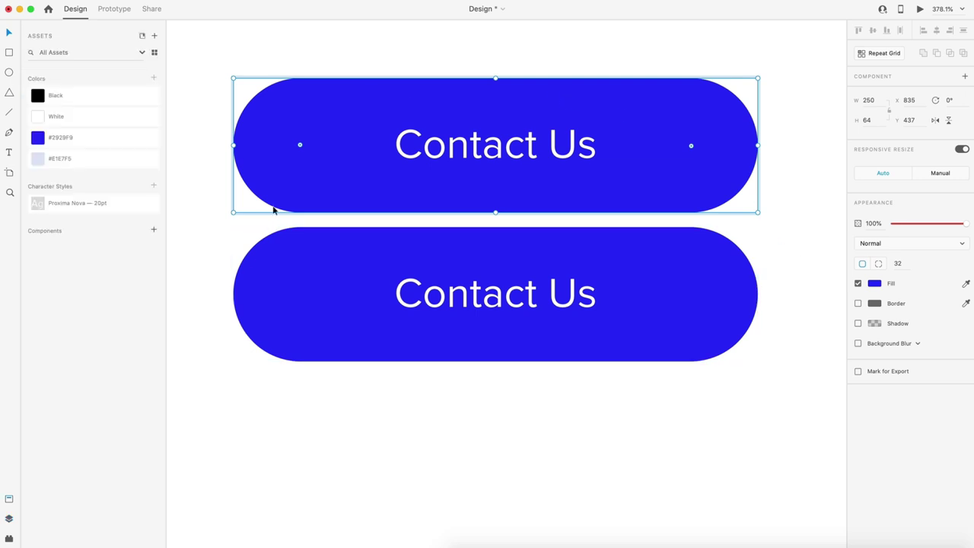
left_click(98, 160)
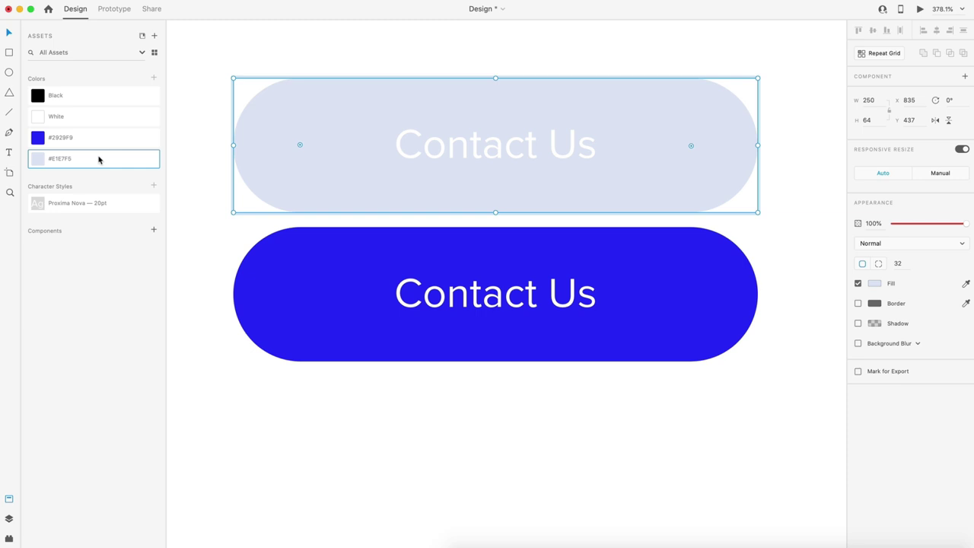
Make the copy's text black and change it to 'Let’s work together!'
double_click(525, 142)
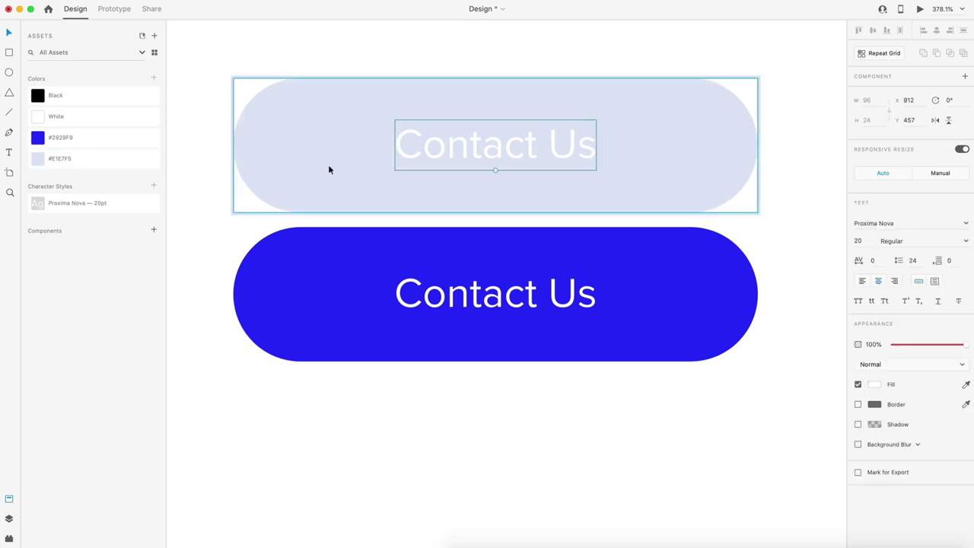
left_click(107, 97)
double_click(549, 142)
key("super+c")
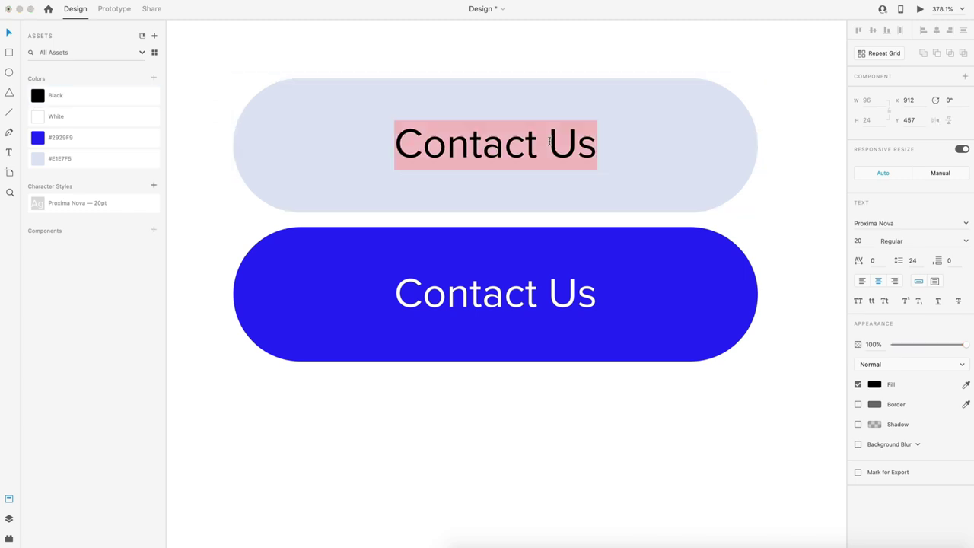
type("Let’s work together!")
left_click(792, 182)
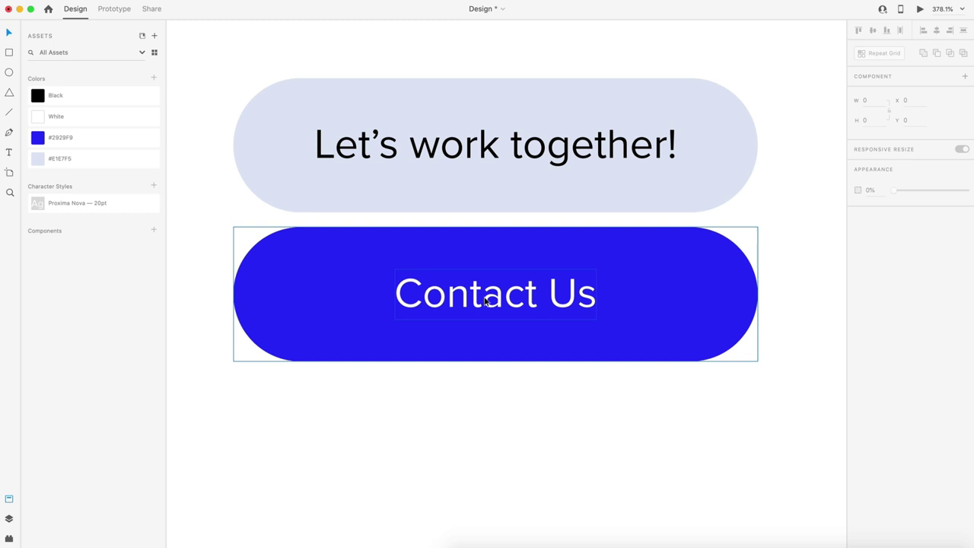
left_click(599, 145)
Move the light button over the blue one and send it to the back
left_click(800, 202)
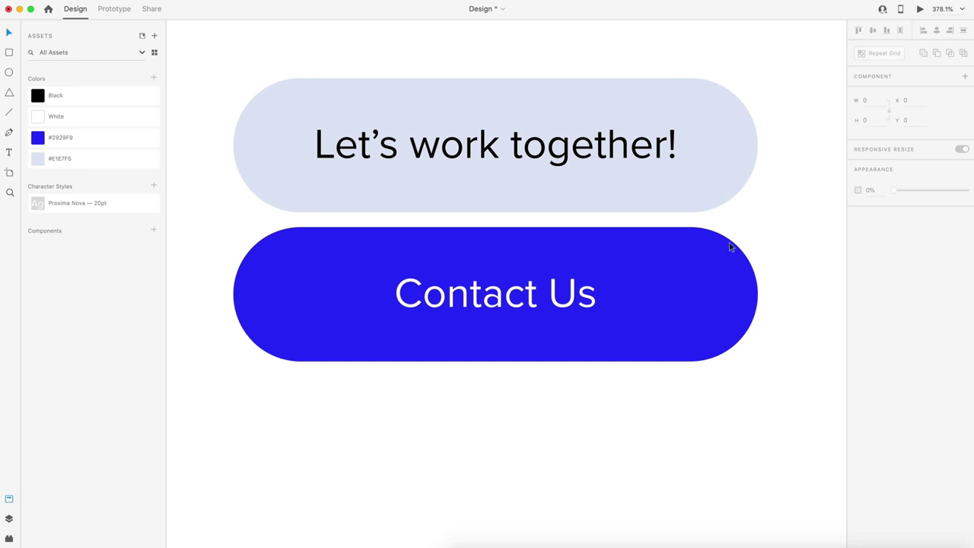
left_click_drag(535, 100, 536, 246)
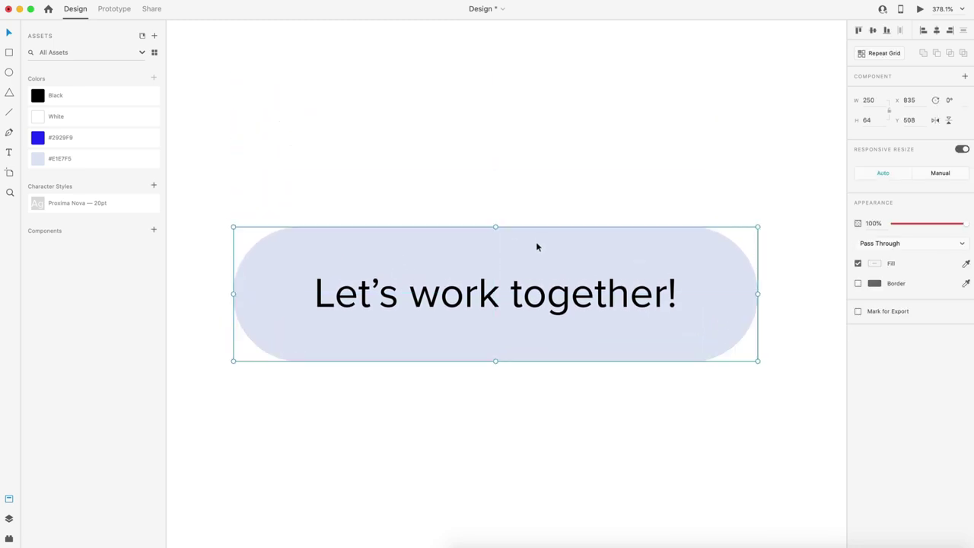
key("super+shift+bracketleft")
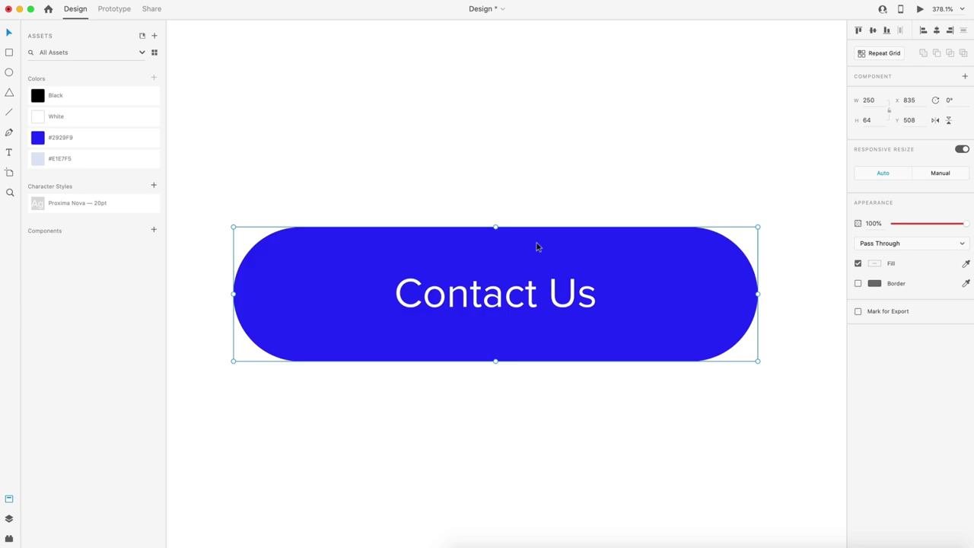
Undo the stray edit and paste back the Contact Us text on the button
double_click(628, 270)
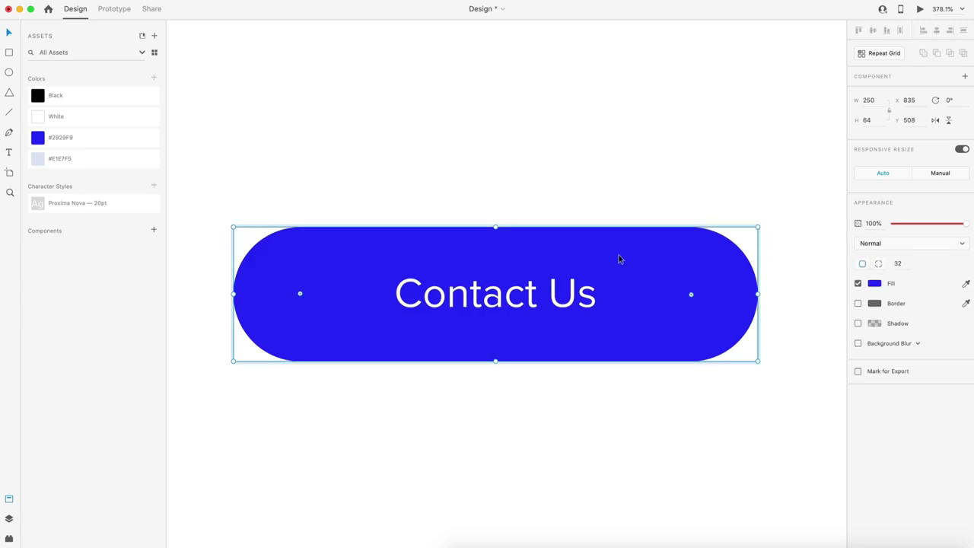
left_click(627, 150)
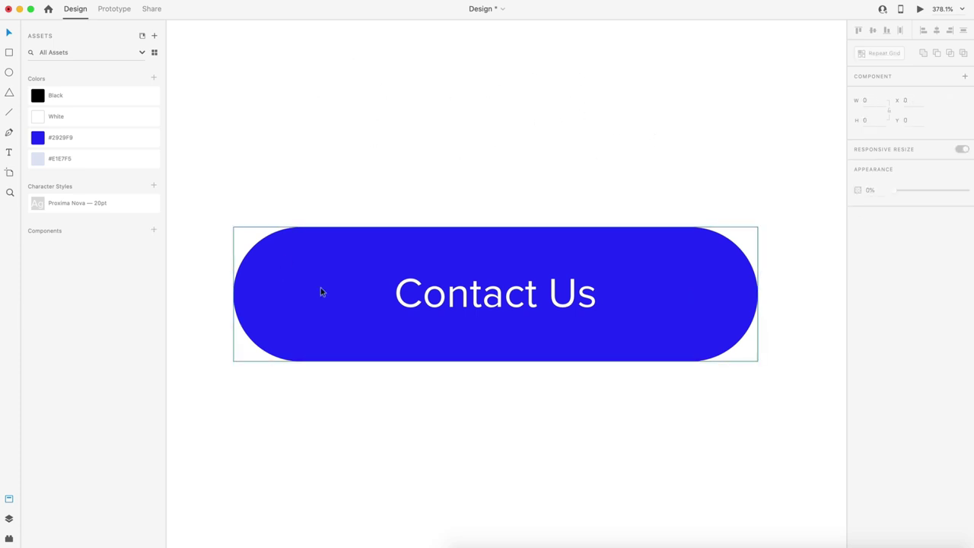
key("super+z")
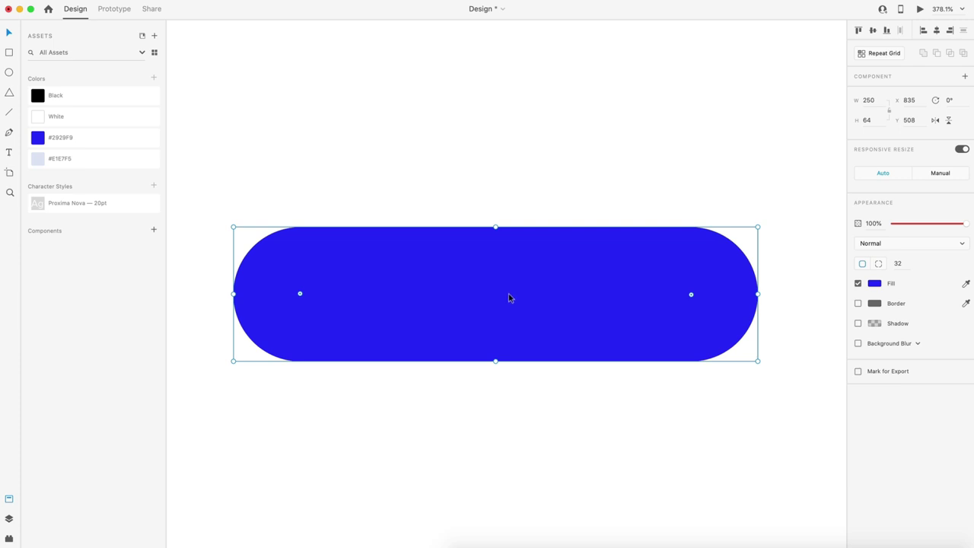
mouse_move(740, 480)
left_mouse_down()
mouse_move(616, 392)
mouse_move(409, 189)
mouse_move(360, 154)
left_mouse_up()
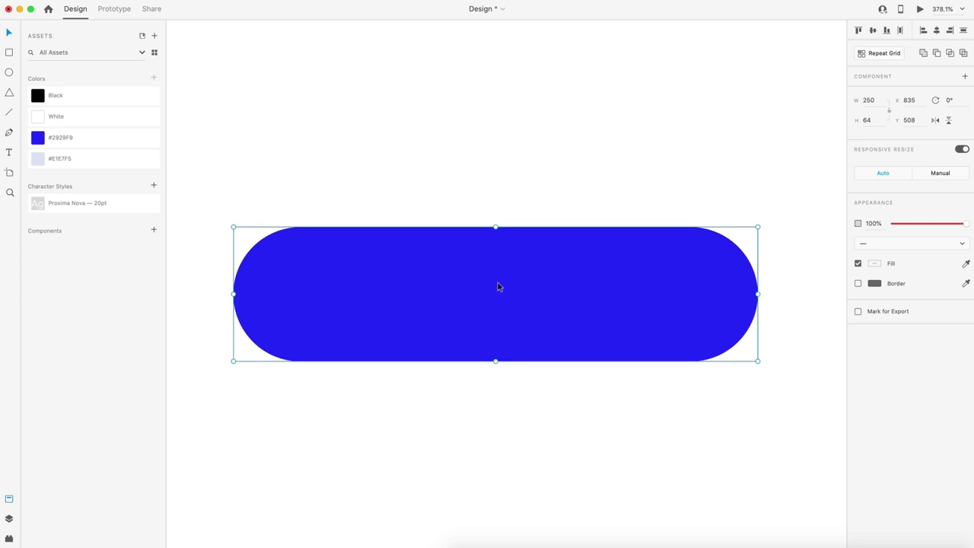
key("super+v")
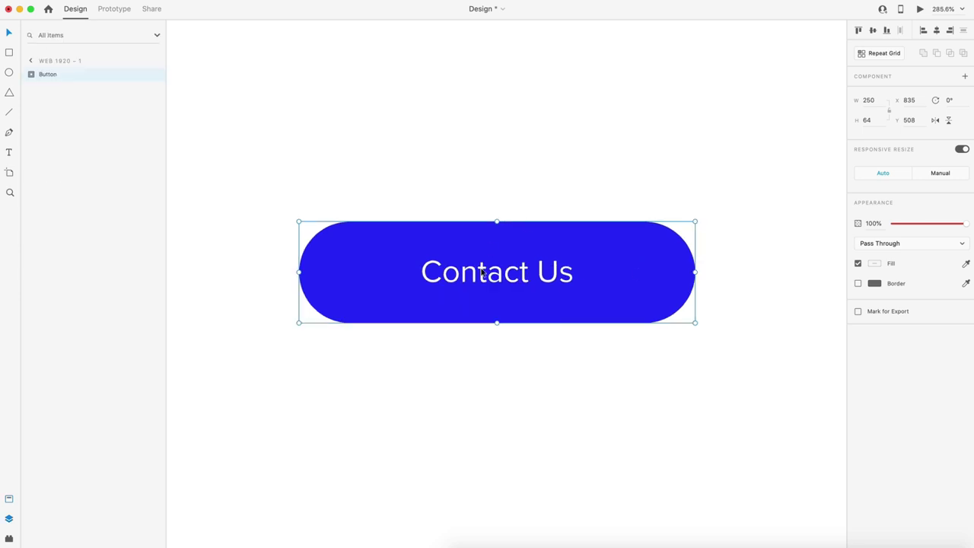
Make the button a component, add a Hover State, and return to the Default State
left_click(965, 78)
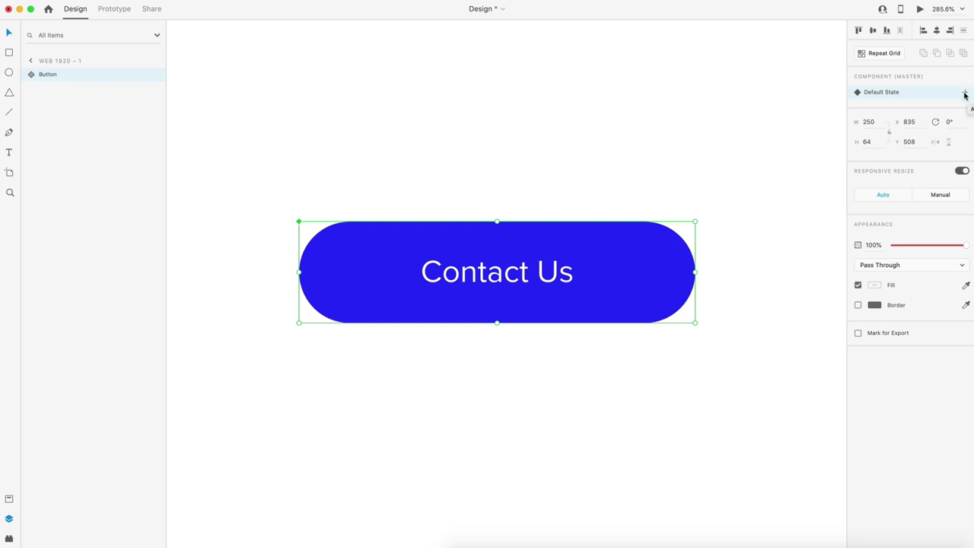
left_click(965, 93)
left_click(889, 118)
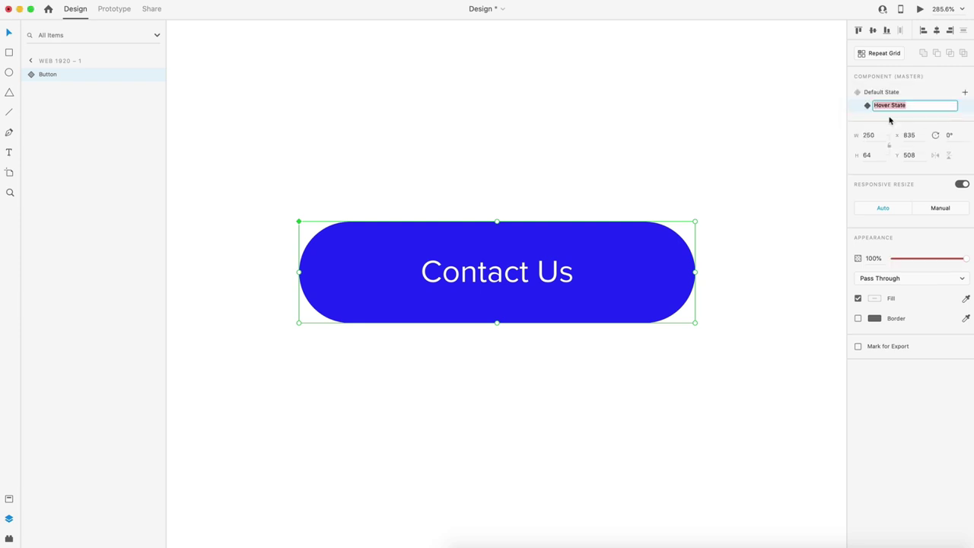
key("Return")
left_click(892, 93)
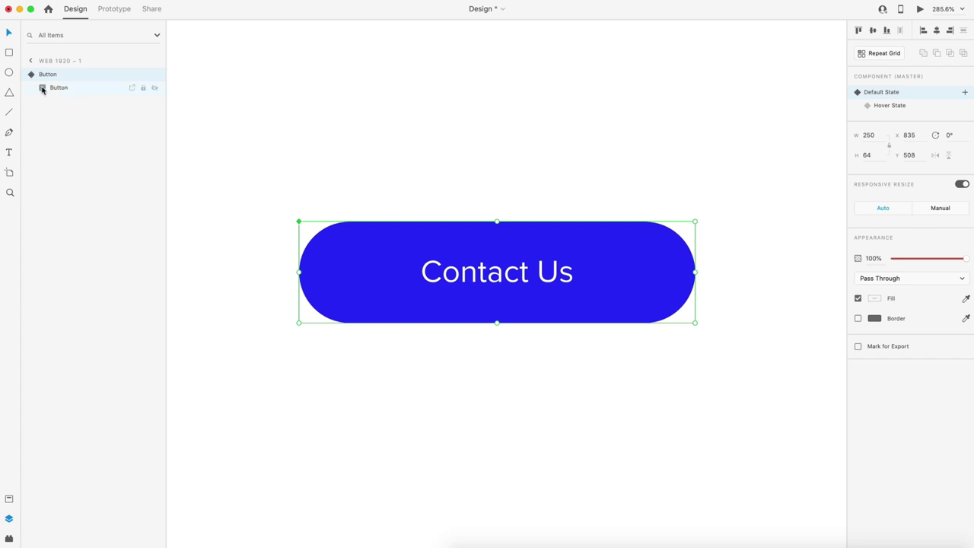
In Default State, shrink 'Let's work together!' to size 11 at 0% opacity behind the Contact Us pill
left_click(43, 89)
left_click(64, 115)
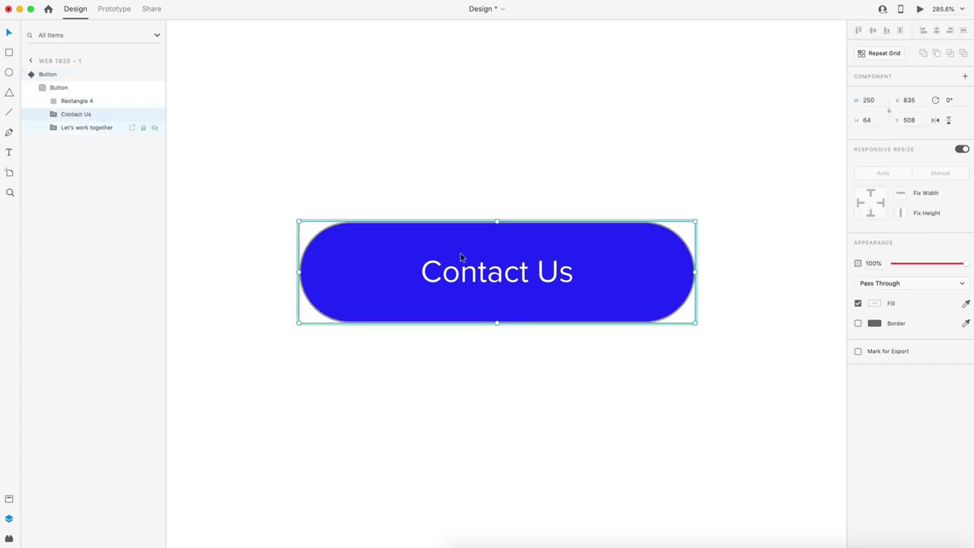
left_click_drag(639, 267, 289, 262)
left_click(491, 284)
double_click(491, 284)
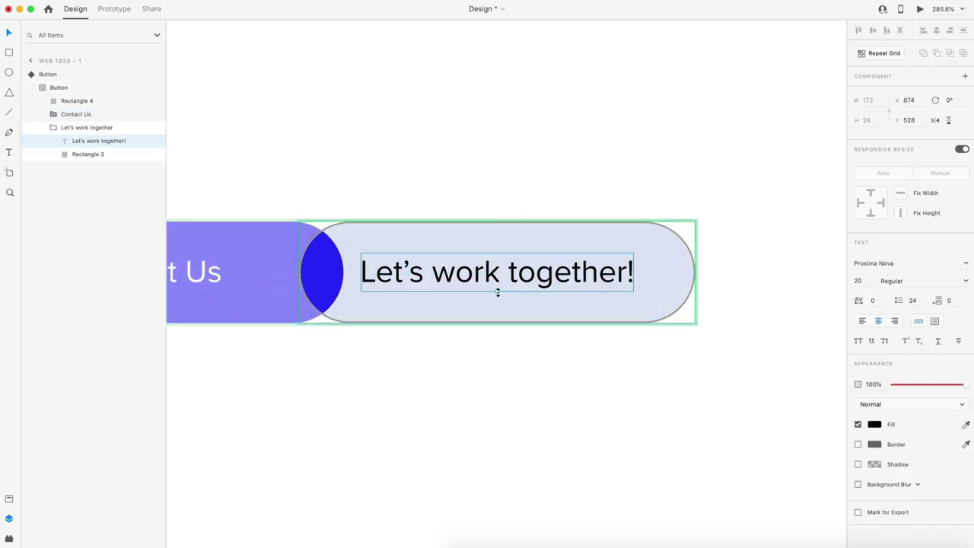
left_click_drag(497, 291, 518, 274)
left_click_drag(963, 385, 863, 384)
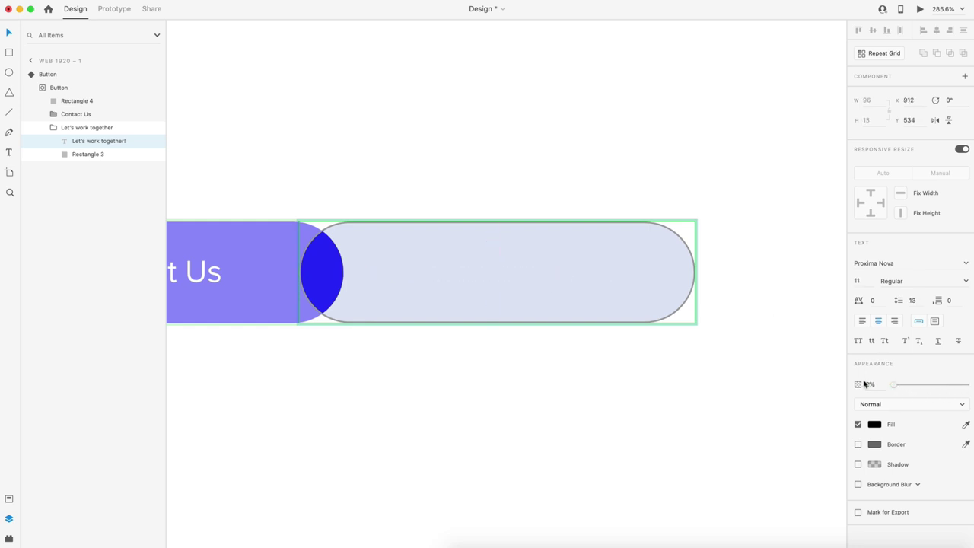
left_click_drag(322, 276, 675, 272)
key("Escape")
In the Hover State, slide the Contact Us pill off to the left
left_click(921, 106)
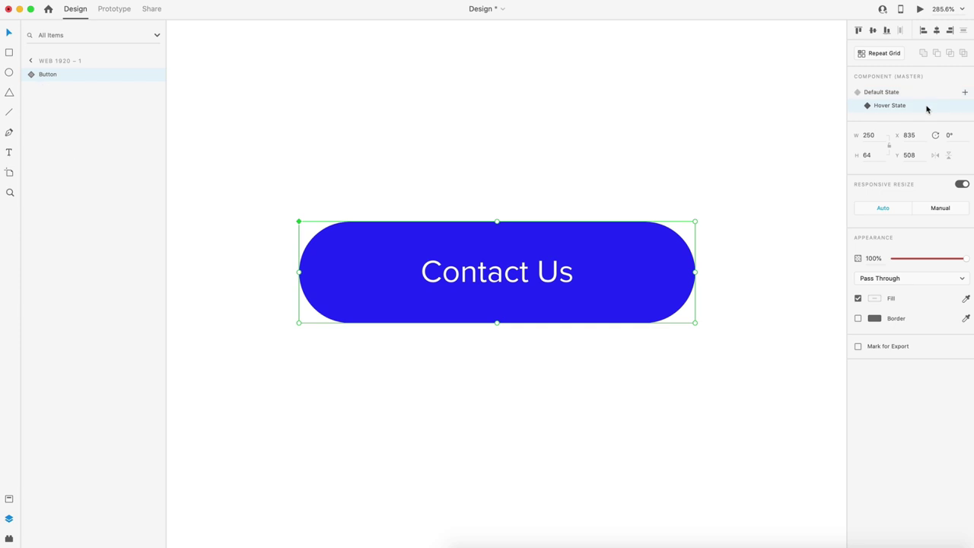
double_click(660, 273)
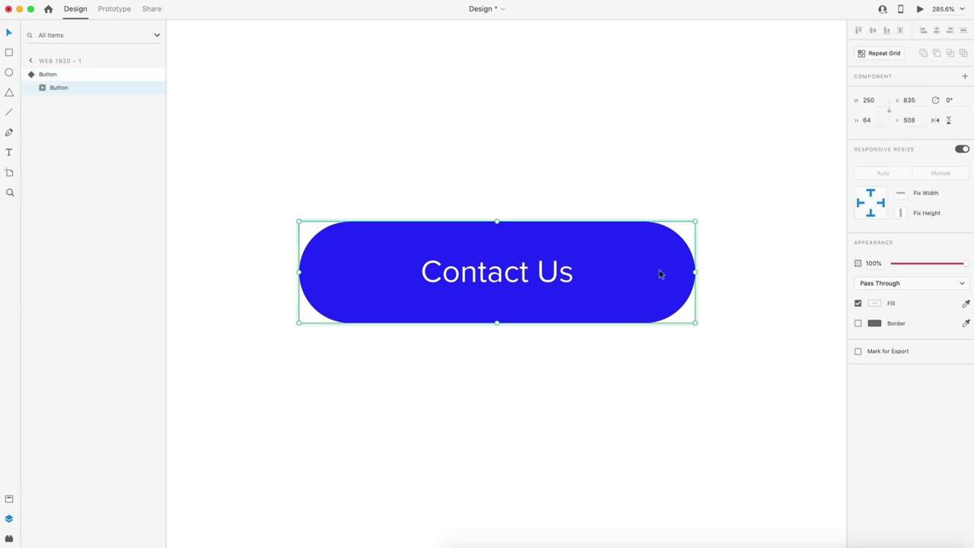
left_click(42, 88)
left_click(80, 114)
left_click_drag(657, 272, 257, 261)
Set 'Let's work together!' to size 20, 100% opacity, centred, then reselect the Default State
double_click(497, 273)
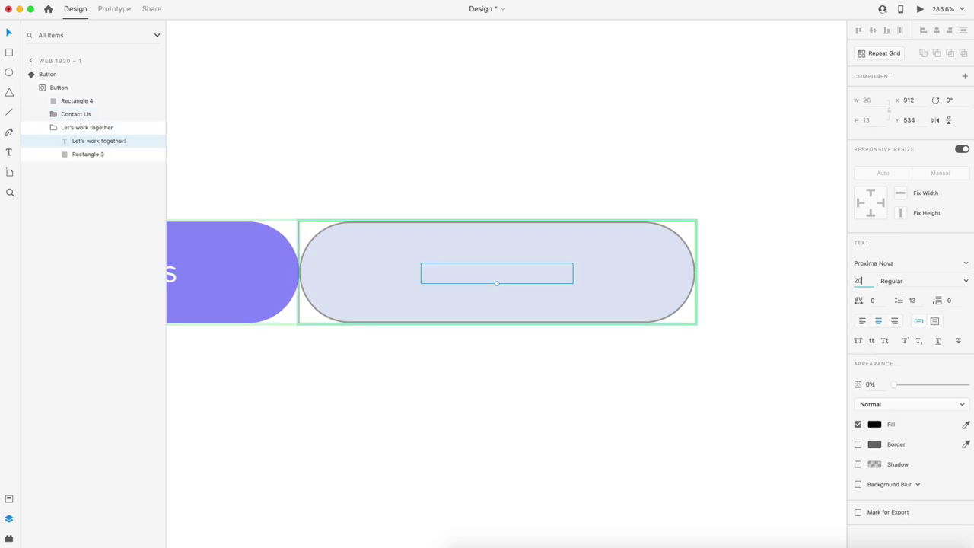
type("20")
key("Return")
left_click_drag(895, 385, 967, 384)
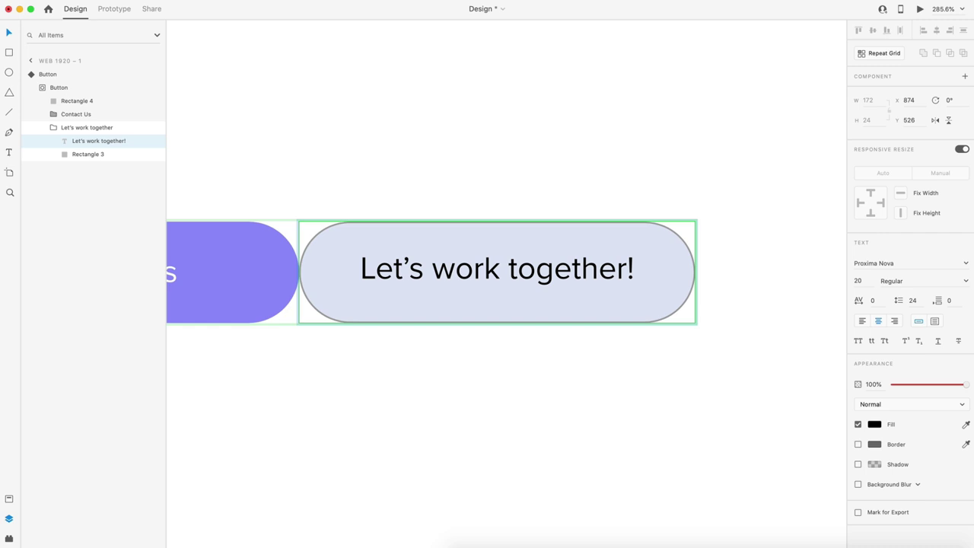
left_click_drag(496, 267, 496, 272)
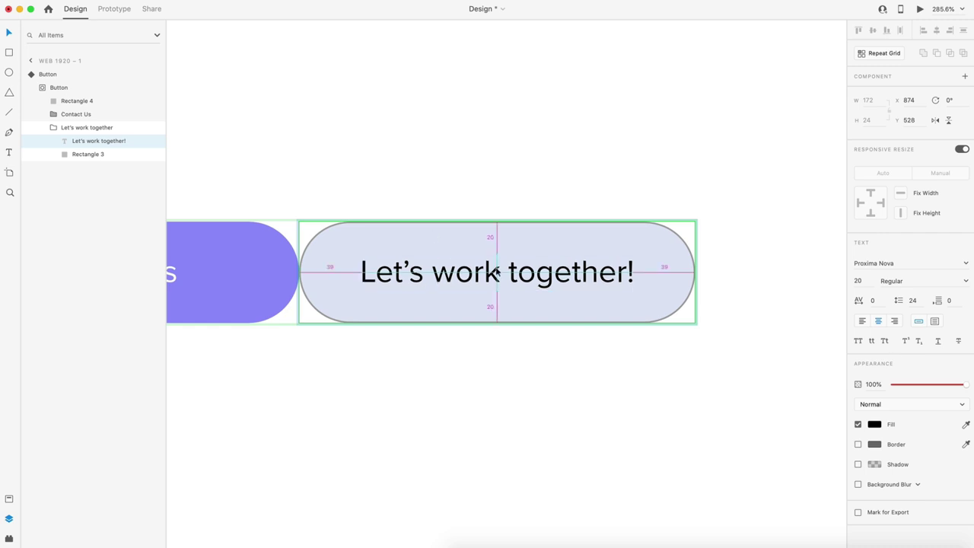
left_click(554, 454)
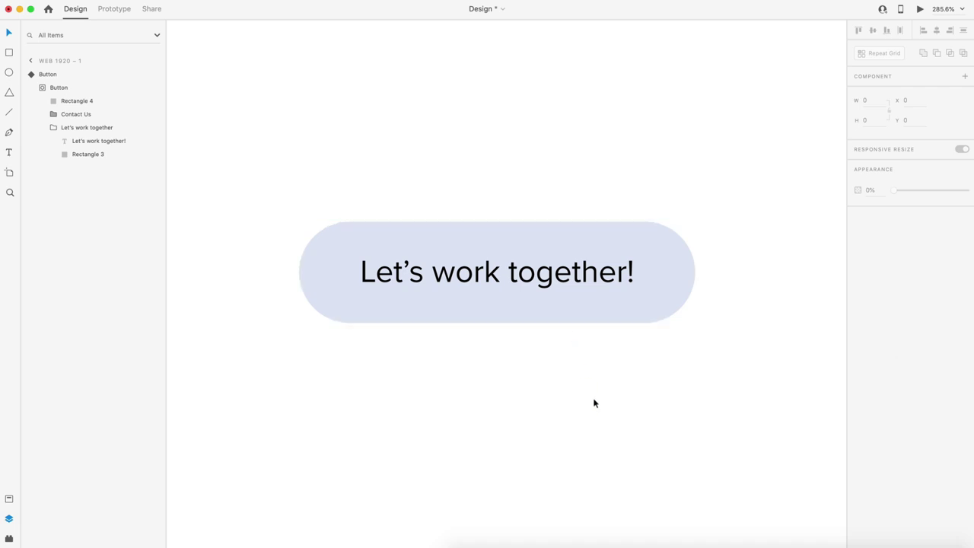
left_click(543, 314)
left_click(876, 92)
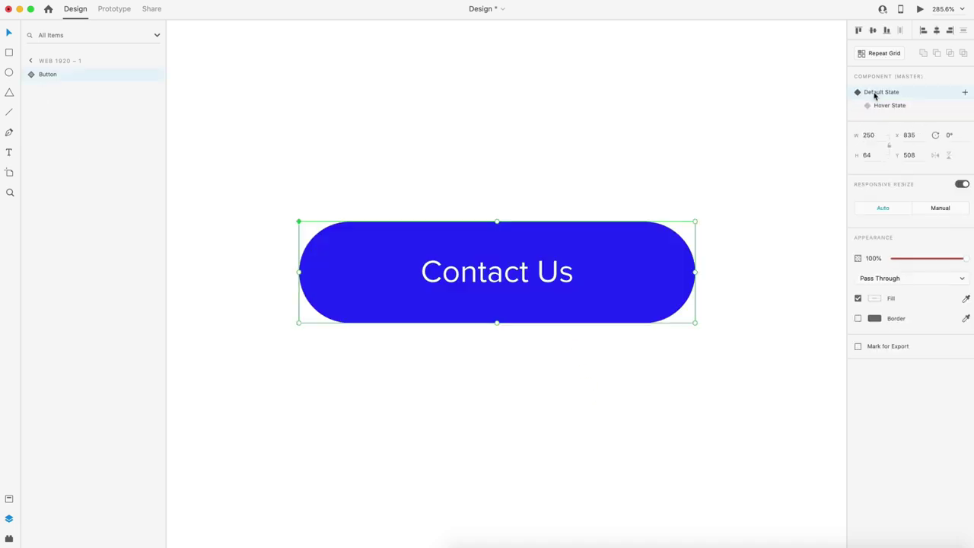
In Prototype mode, give the hover Auto-Animate Ease In-Out easing and a 0.6 s duration
left_click(118, 10)
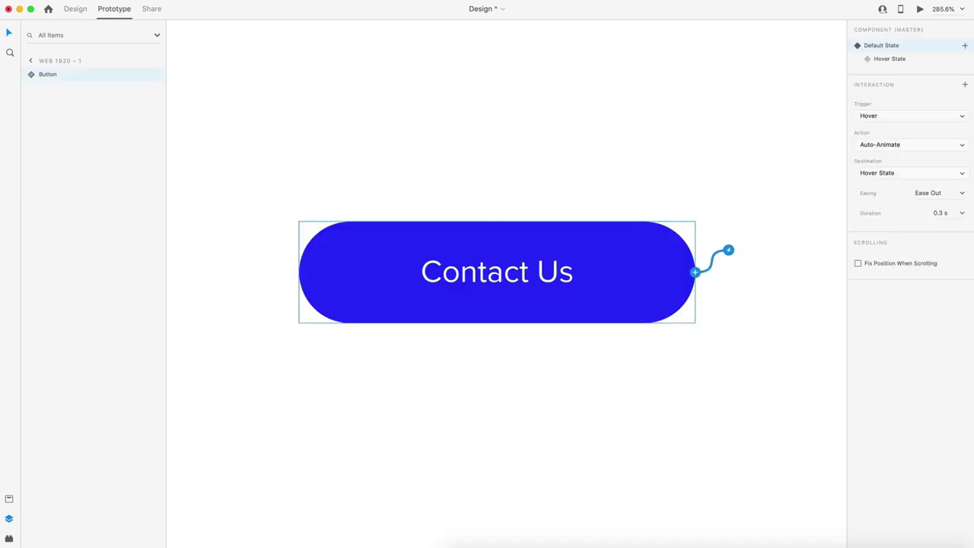
left_click(963, 193)
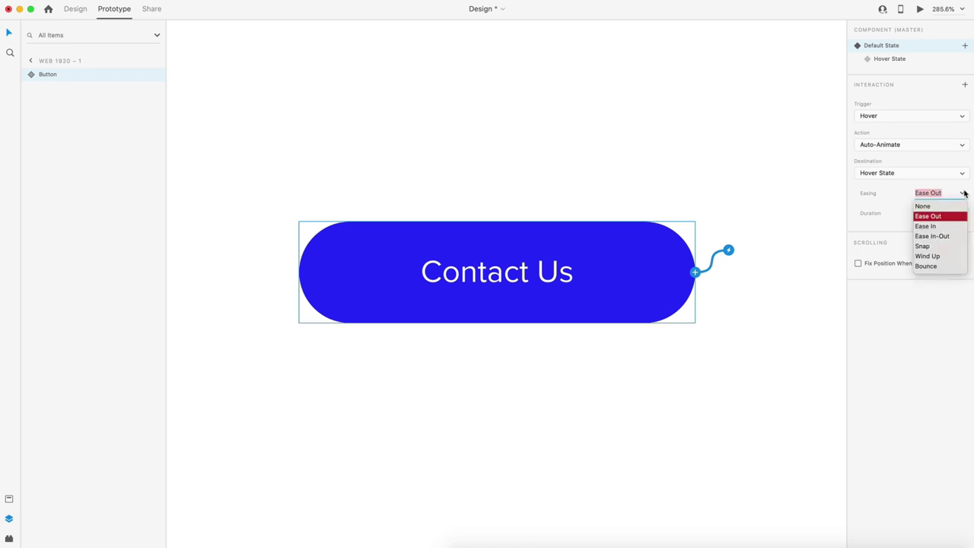
left_click(906, 236)
left_click(963, 214)
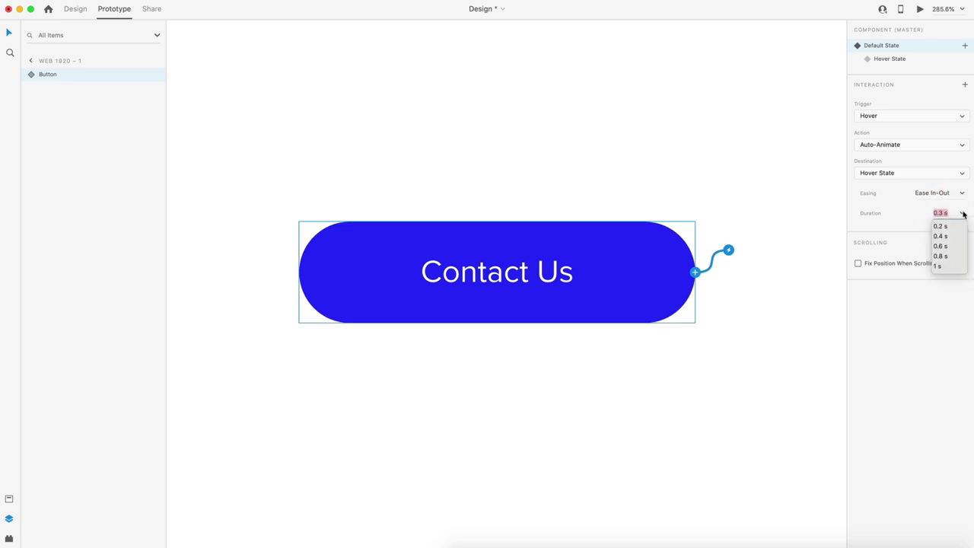
left_click(945, 249)
left_click(793, 302)
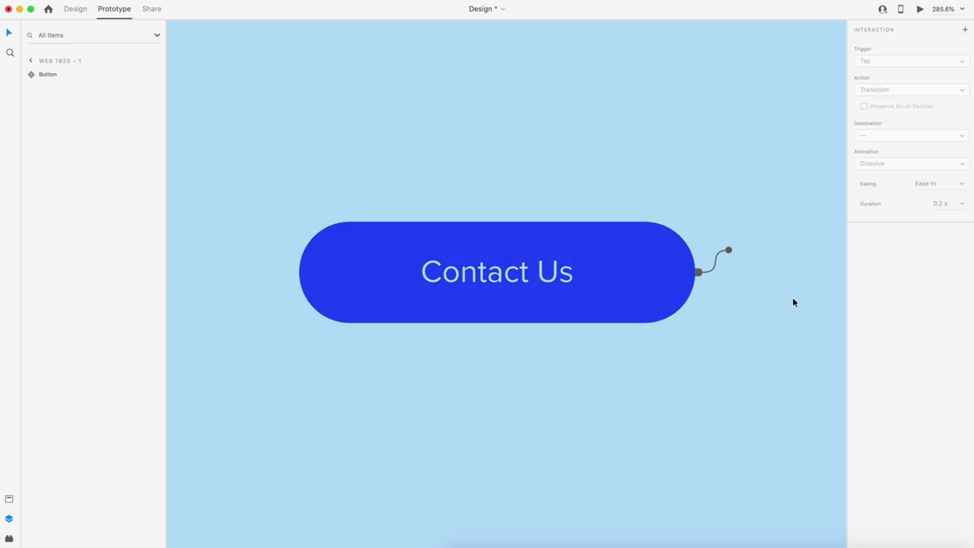